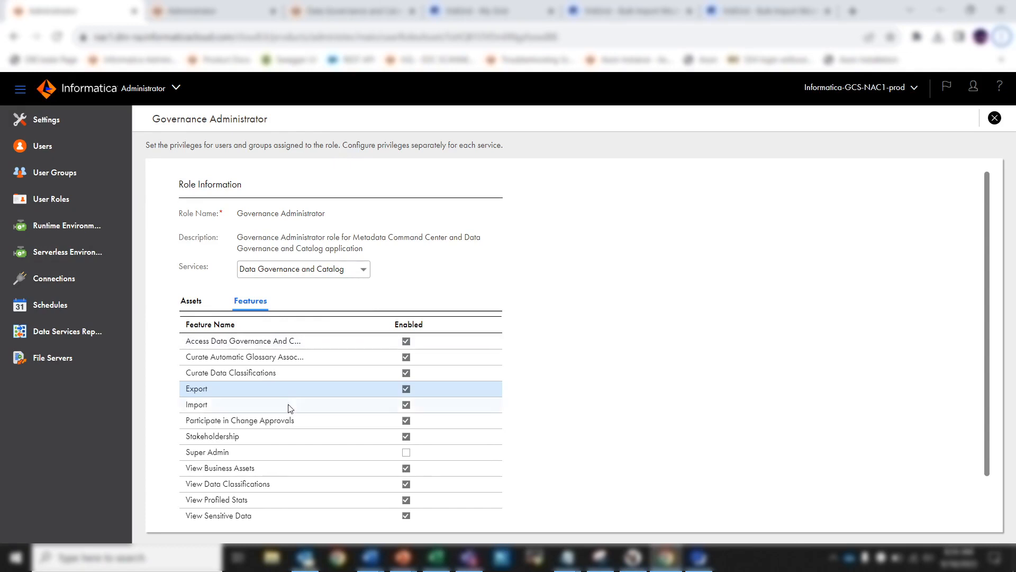
# Review the Governance Administrator role's asset privileges for Metadata Command Center and bring up the Finance Asset business term in the catalog
pyautogui.click(238, 13)
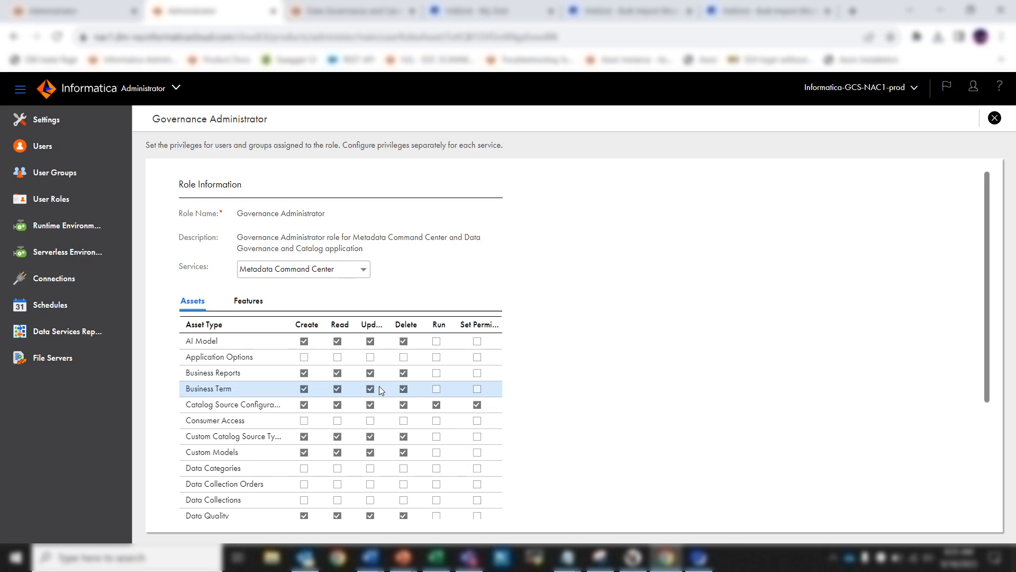
pyautogui.click(327, 20)
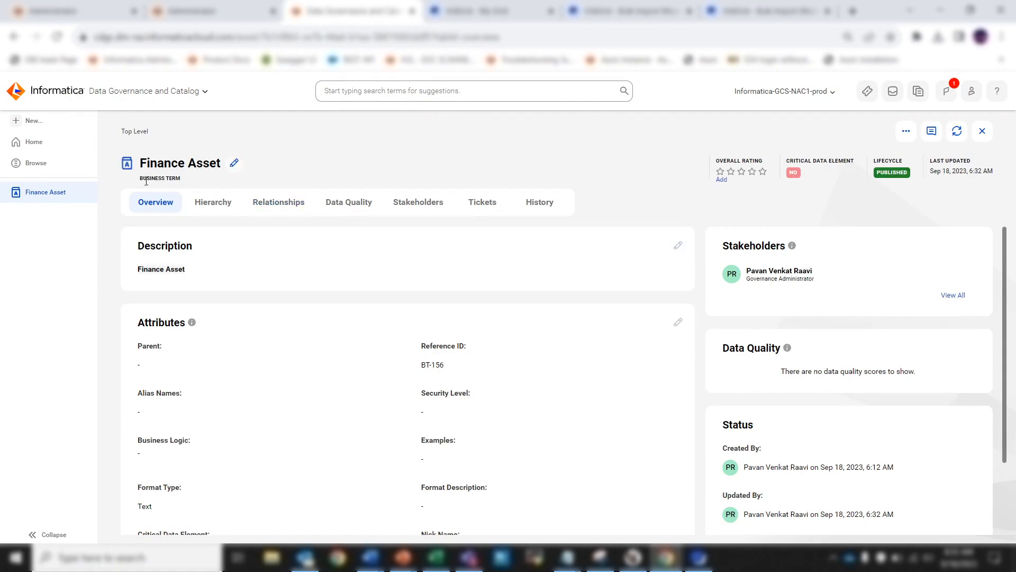
pyautogui.moveTo(141, 181)
# Download an import template containing only the Business Term asset sheet and close the template dialog
pyautogui.click(53, 122)
pyautogui.click(291, 290)
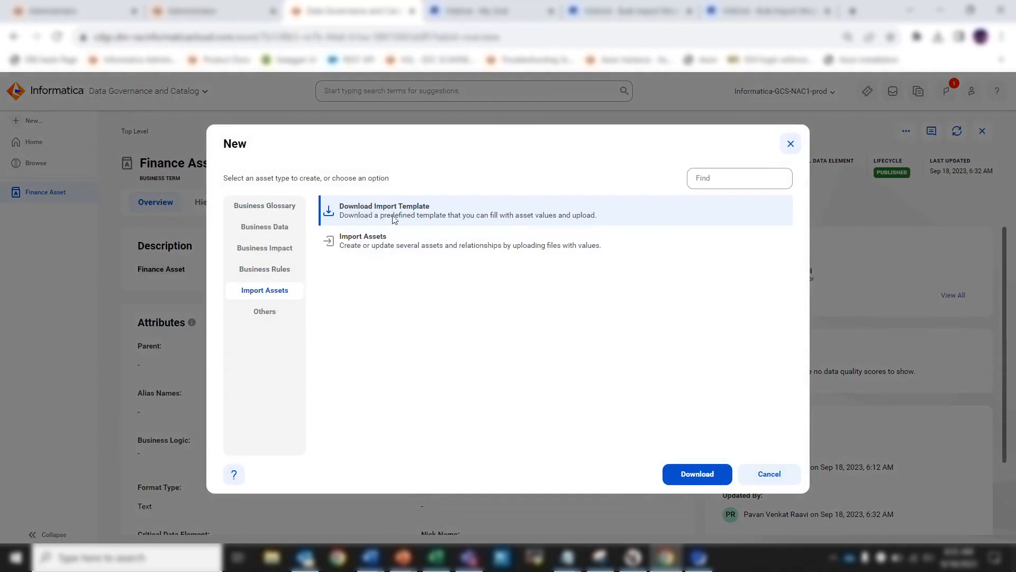
pyautogui.click(715, 474)
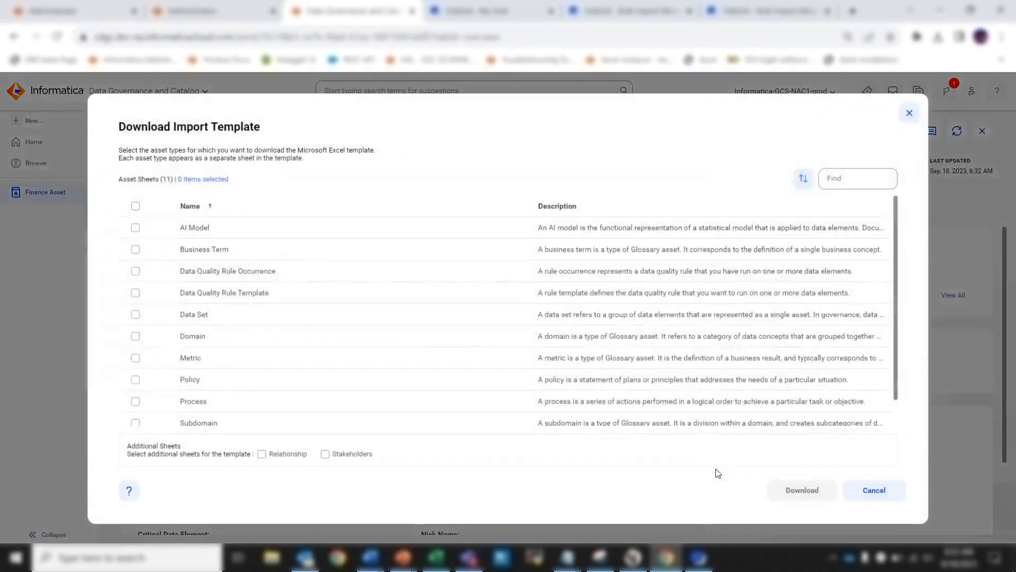
pyautogui.click(383, 257)
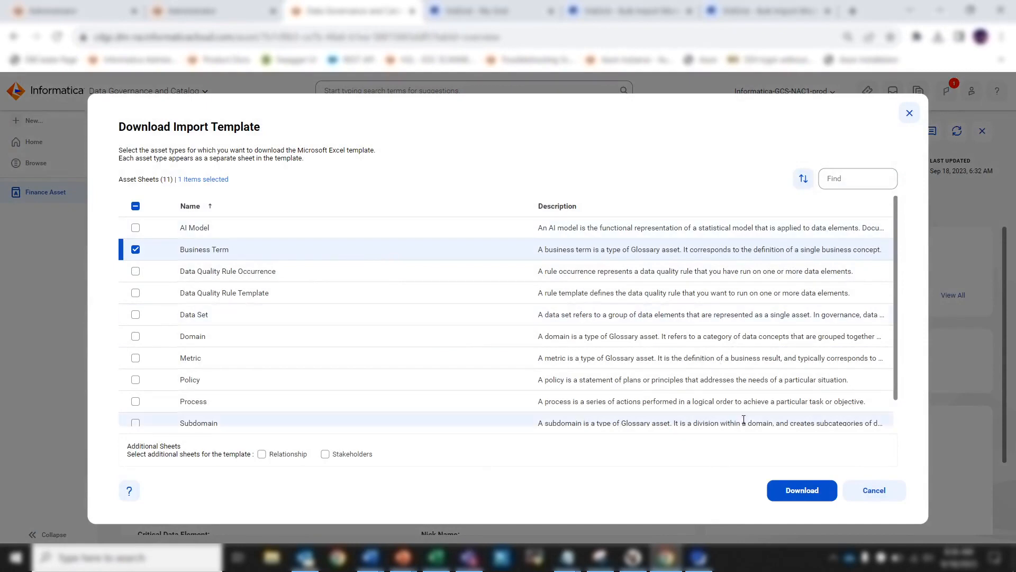
pyautogui.click(828, 498)
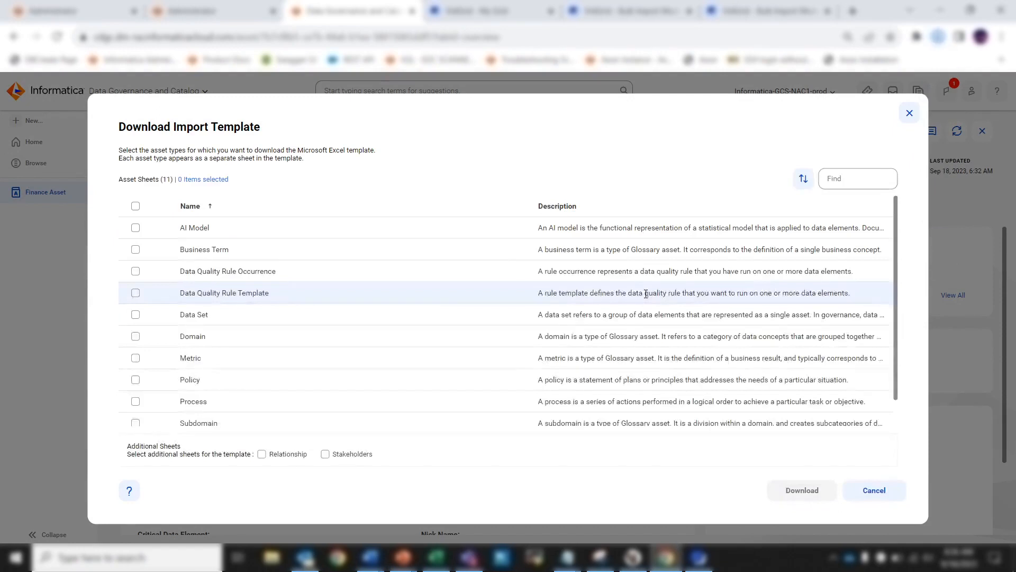
pyautogui.click(881, 488)
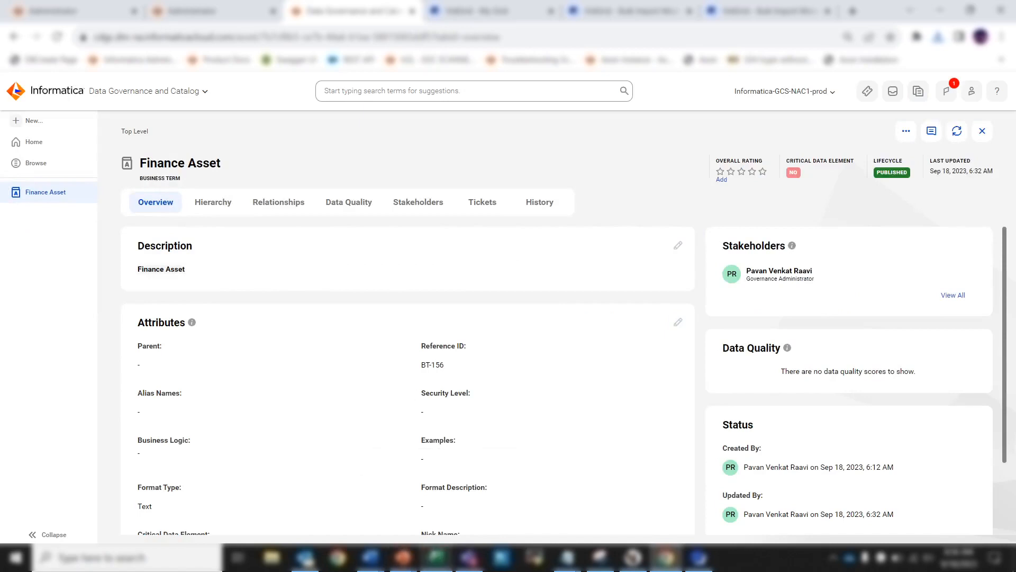
# Switch to Excel and examine the Reference ID, Name and remaining attribute columns of the Finance Asset row
pyautogui.click(436, 556)
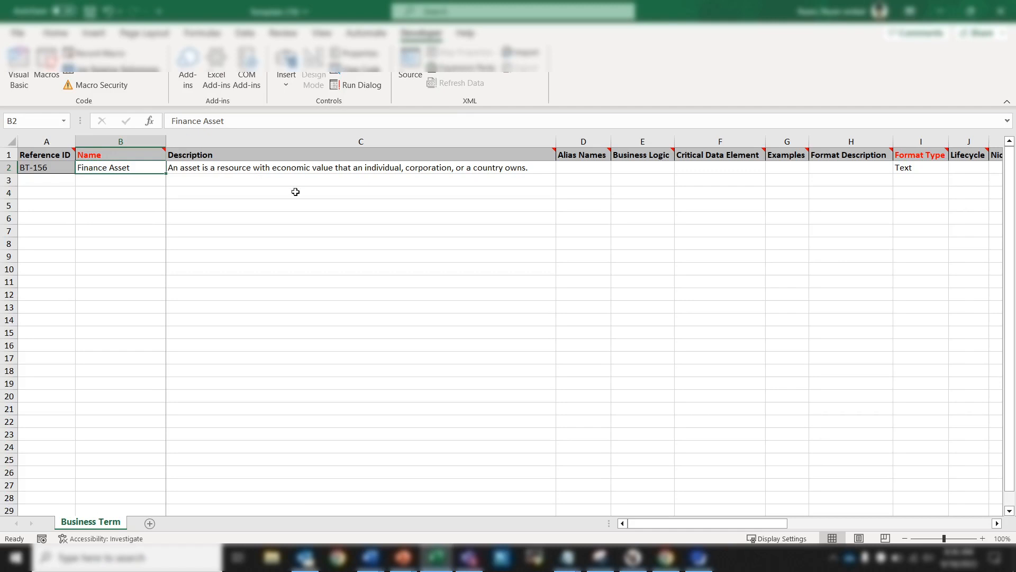
pyautogui.click(67, 168)
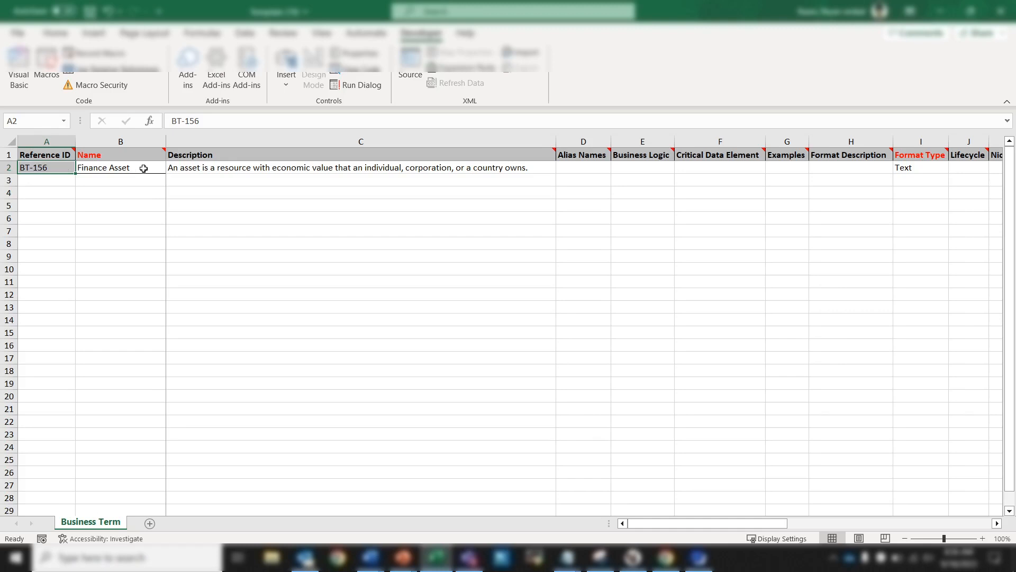
pyautogui.click(118, 150)
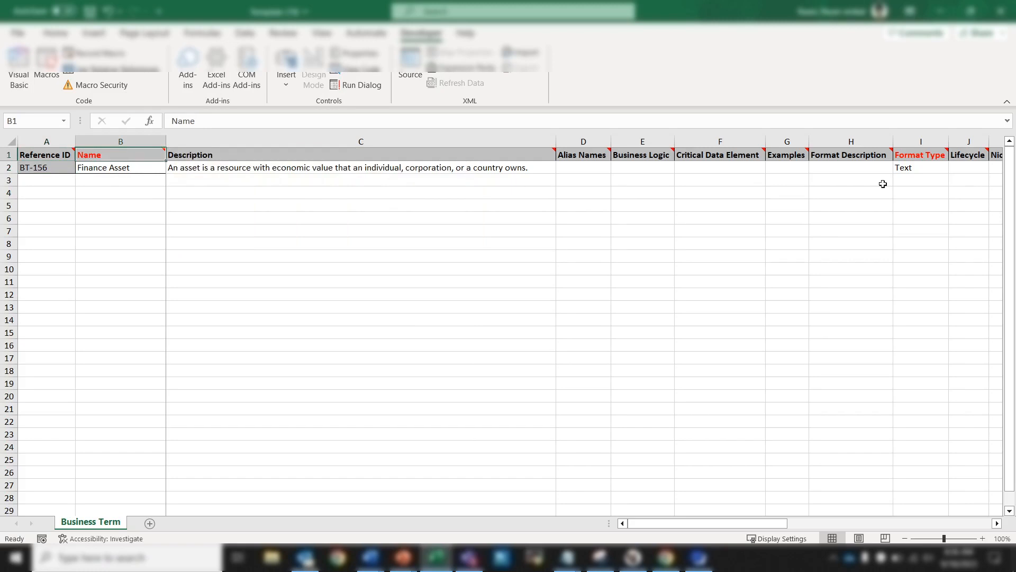
pyautogui.hscroll(1, 939, 173)
pyautogui.hscroll(6, 939, 172)
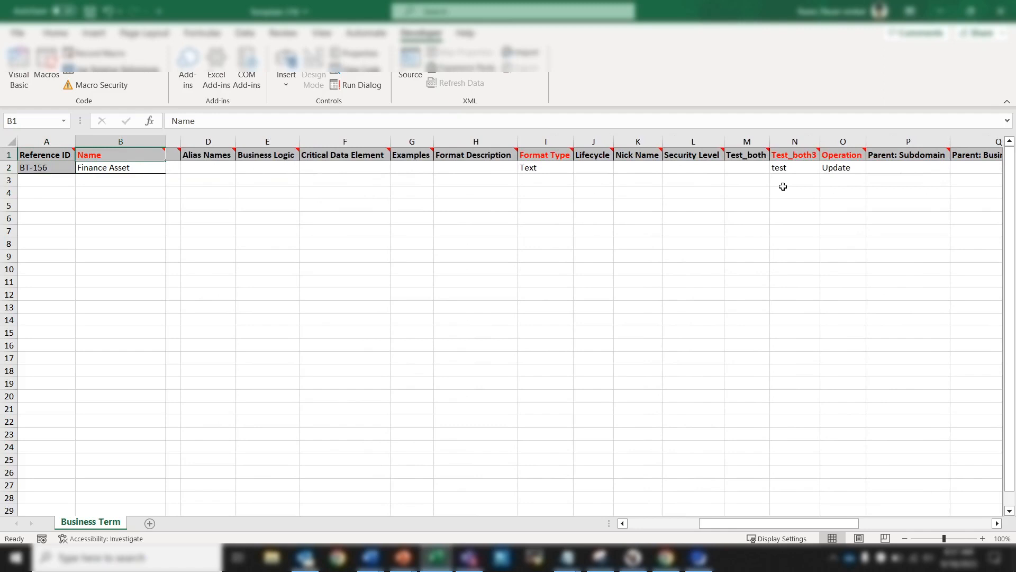
# Try Delete as the Operation value for the Finance Asset row
pyautogui.click(858, 168)
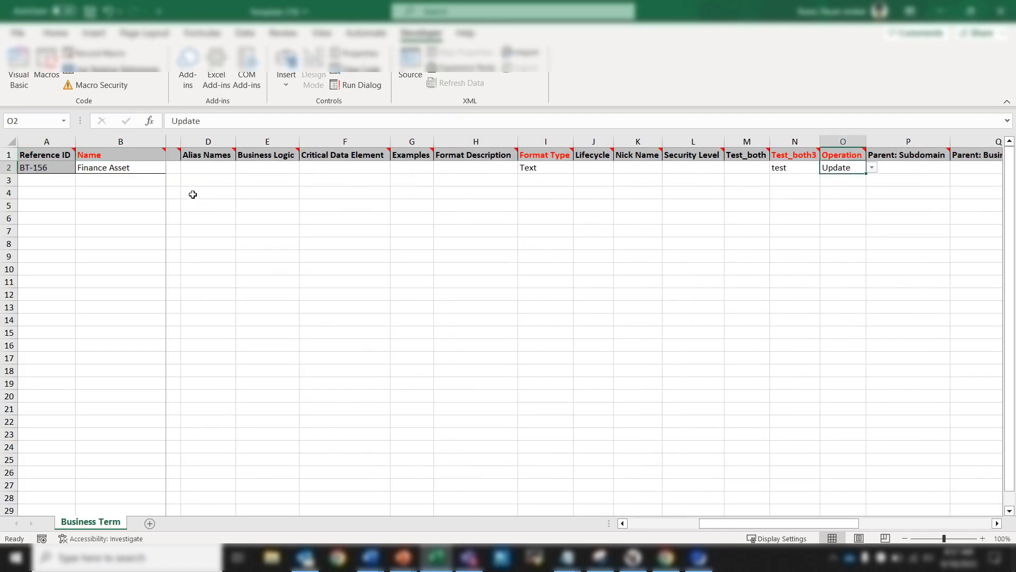
pyautogui.click(873, 167)
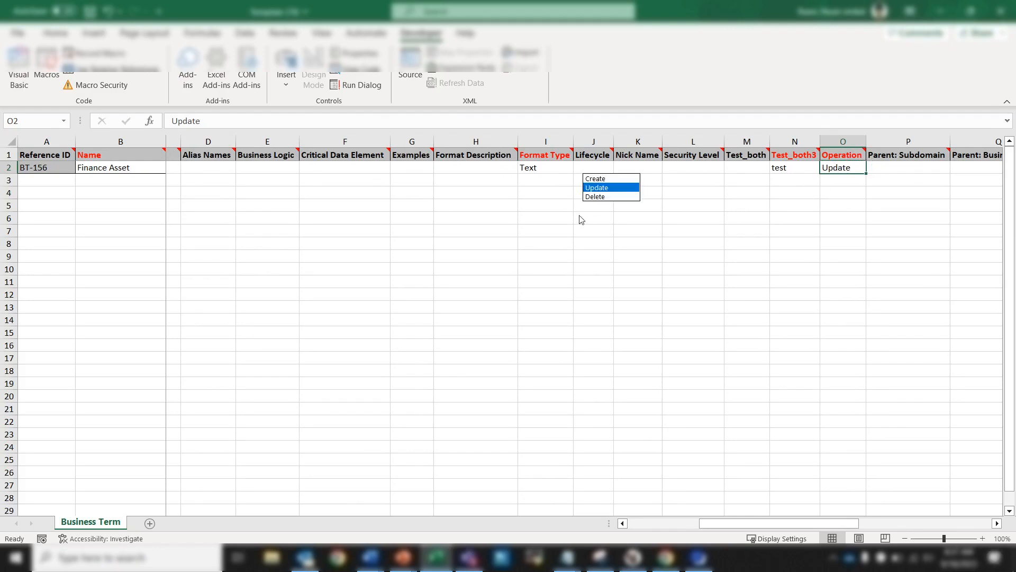
pyautogui.click(611, 197)
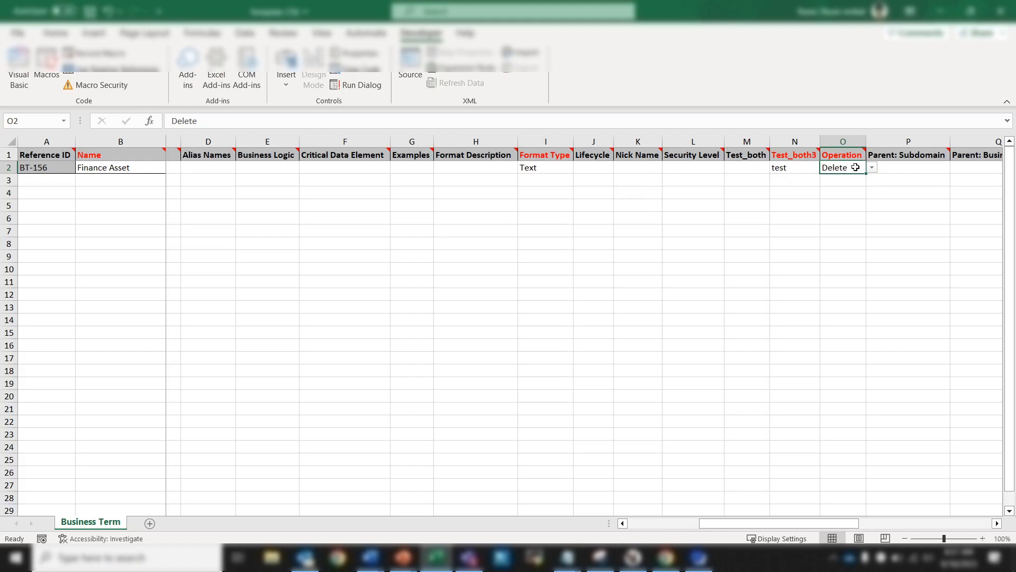
# Set the Finance Asset row's Operation to Update and save the workbook
pyautogui.click(872, 167)
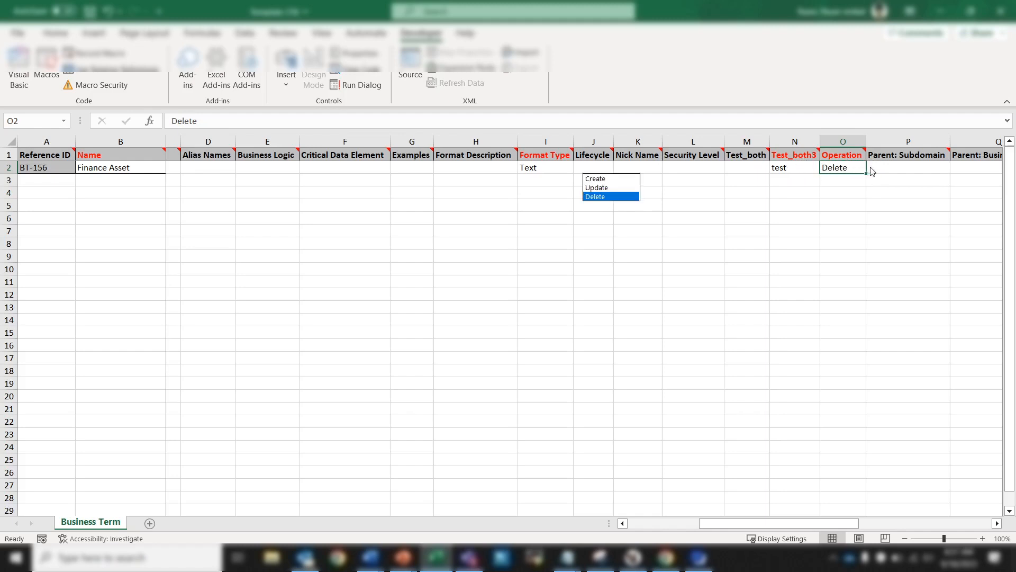
pyautogui.click(635, 193)
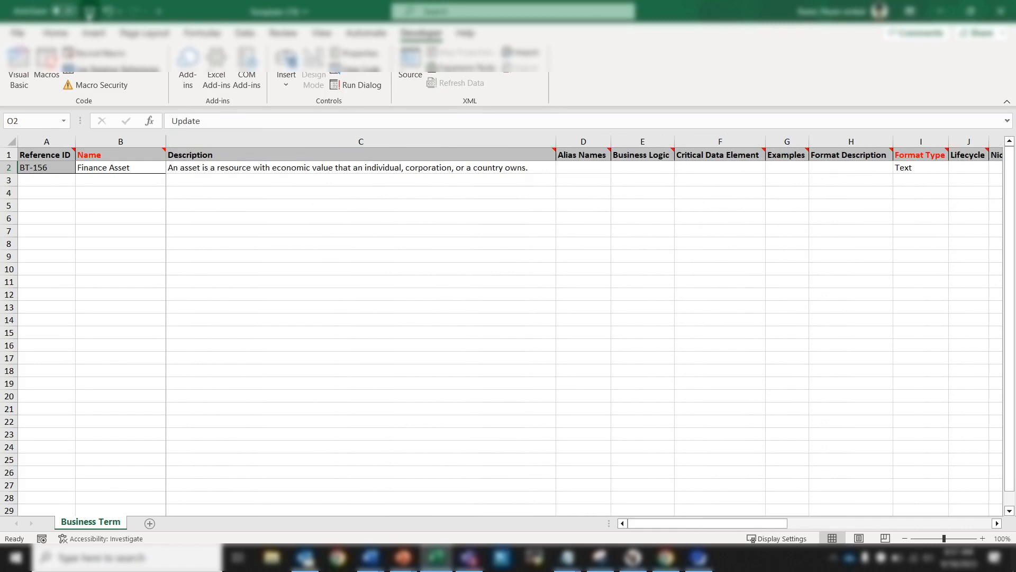
pyautogui.click(89, 12)
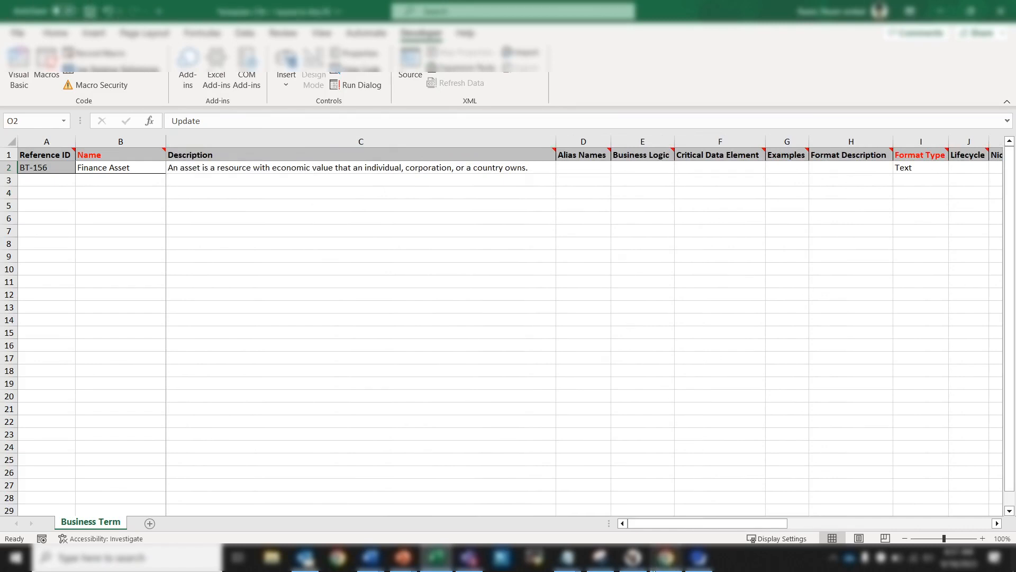
# Switch to Data Governance and Catalog in the browser and create a new asset import
pyautogui.click(666, 568)
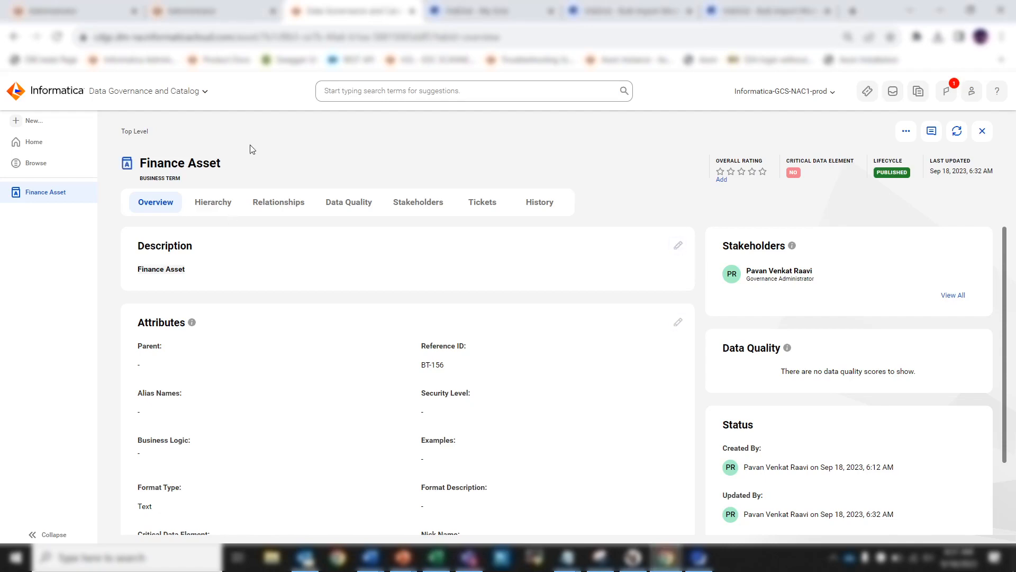
pyautogui.click(68, 119)
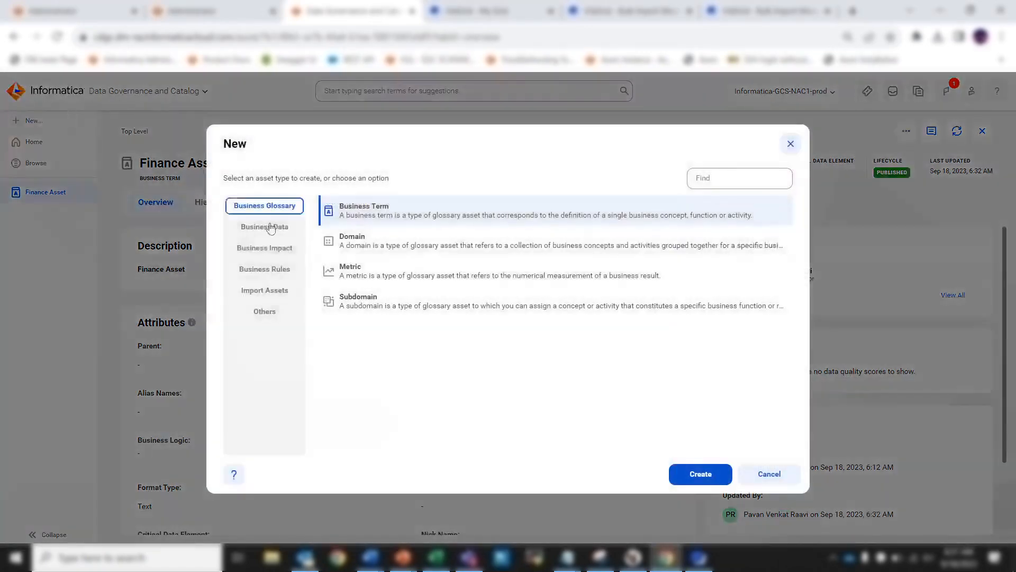
pyautogui.click(285, 296)
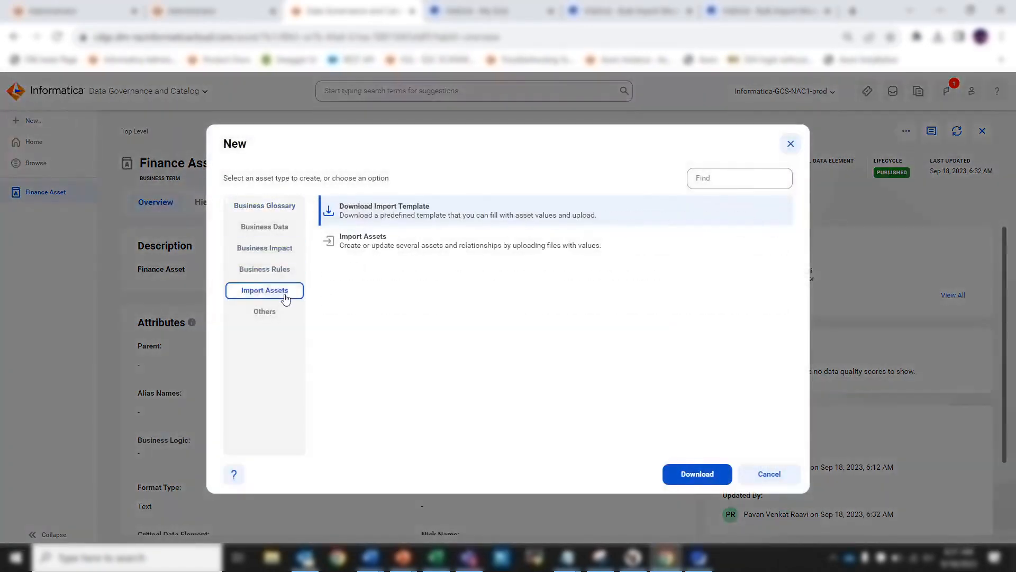
pyautogui.click(681, 253)
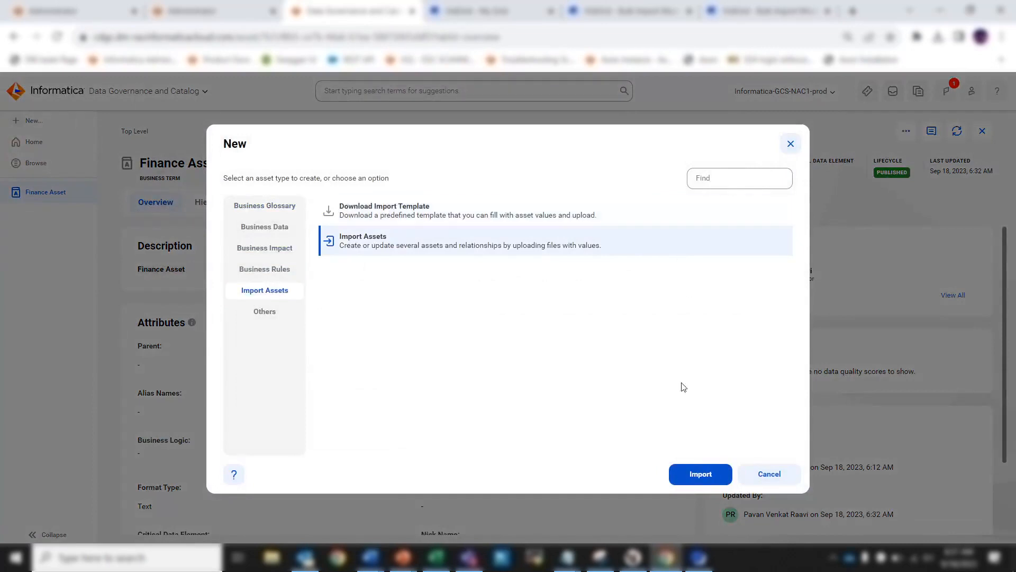
pyautogui.click(721, 474)
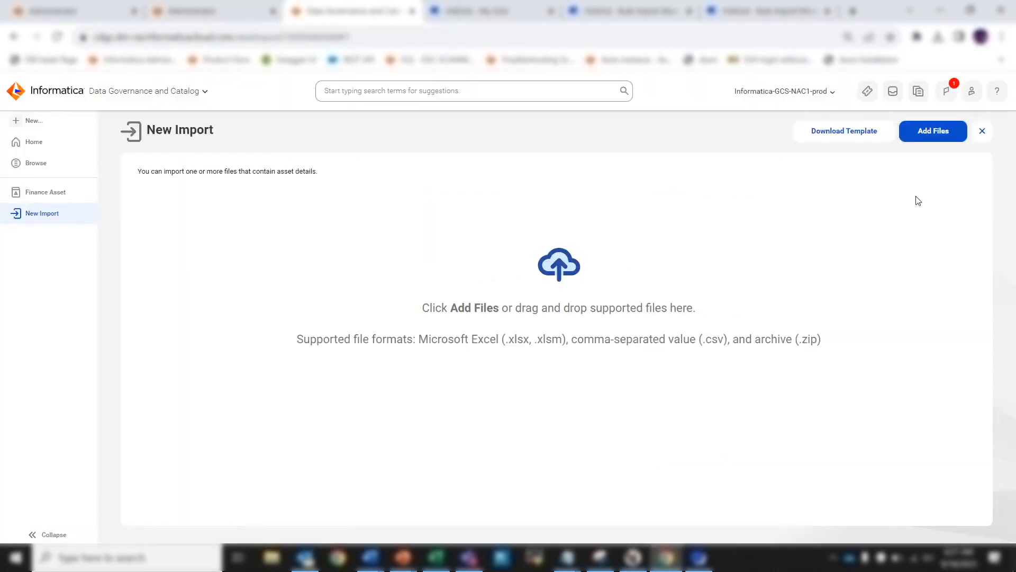
# Add the Excel file Template (19) from Downloads to the new import
pyautogui.click(928, 141)
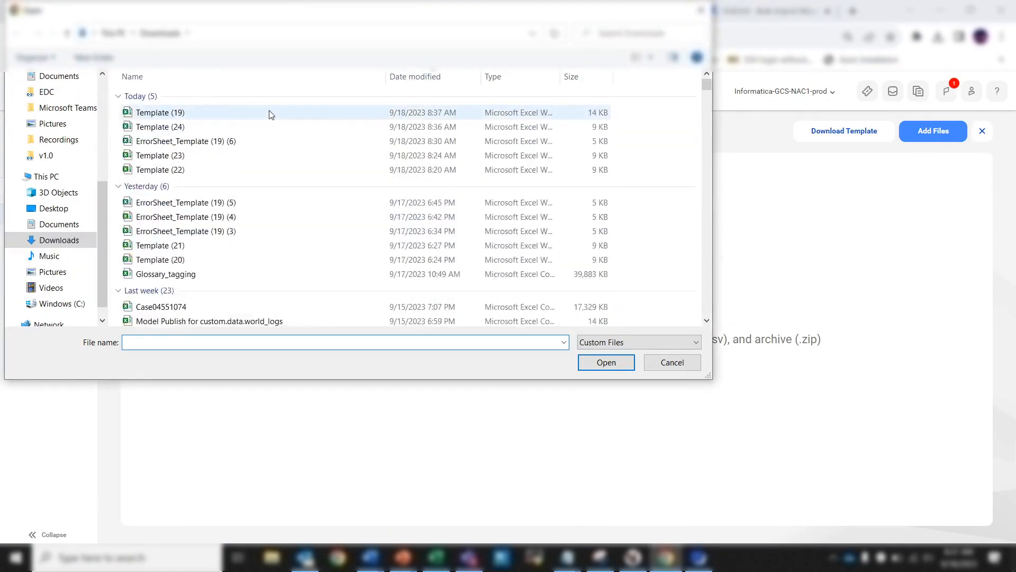
pyautogui.click(271, 115)
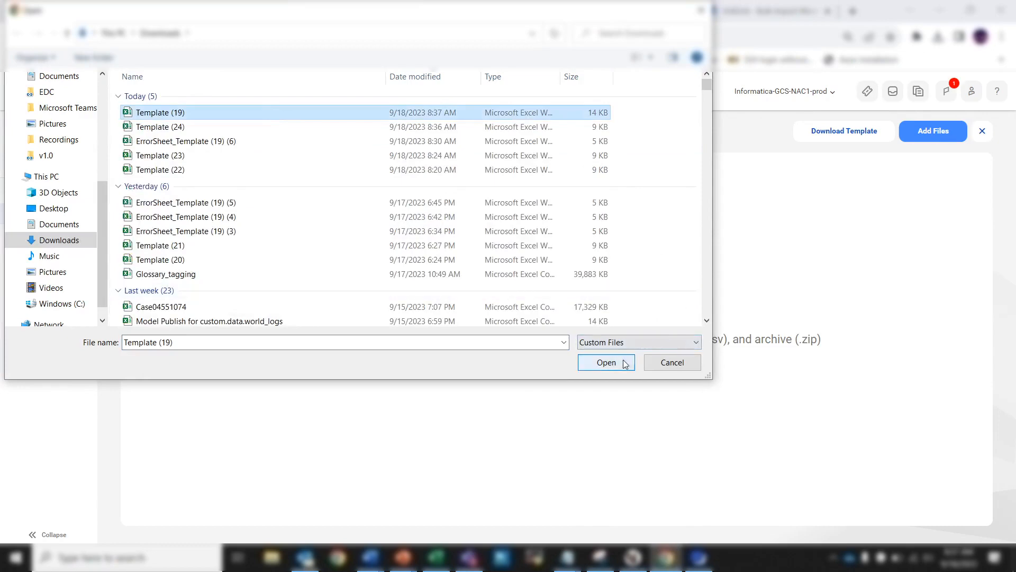
pyautogui.click(607, 362)
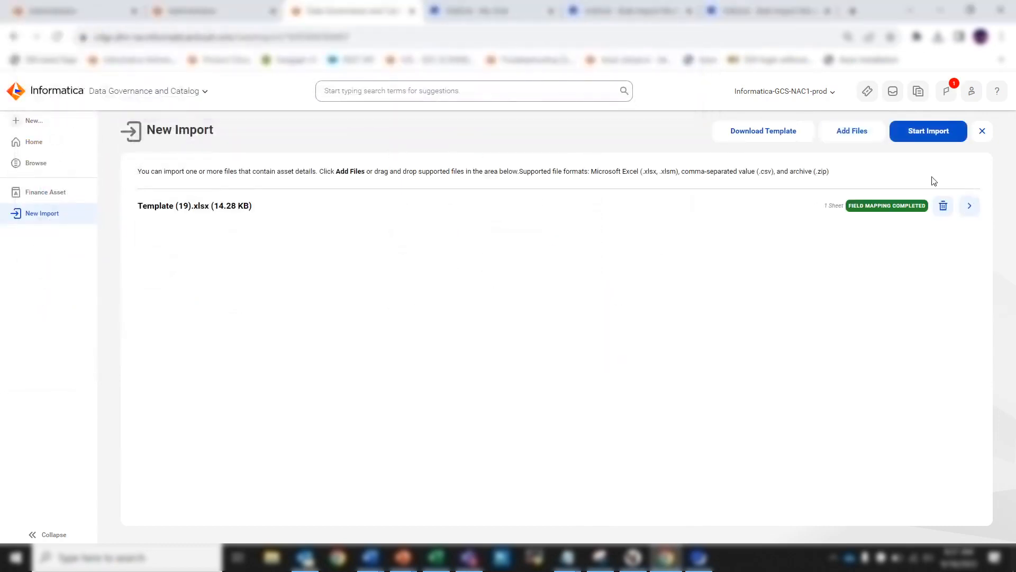
# Run the import job with error handling set to skip errors and warnings
pyautogui.click(951, 132)
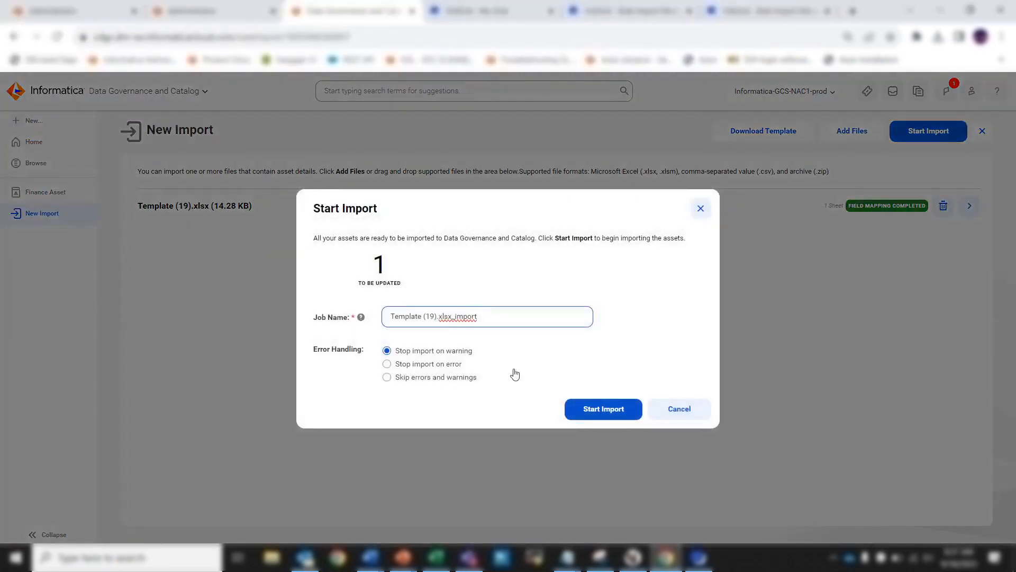
pyautogui.click(464, 379)
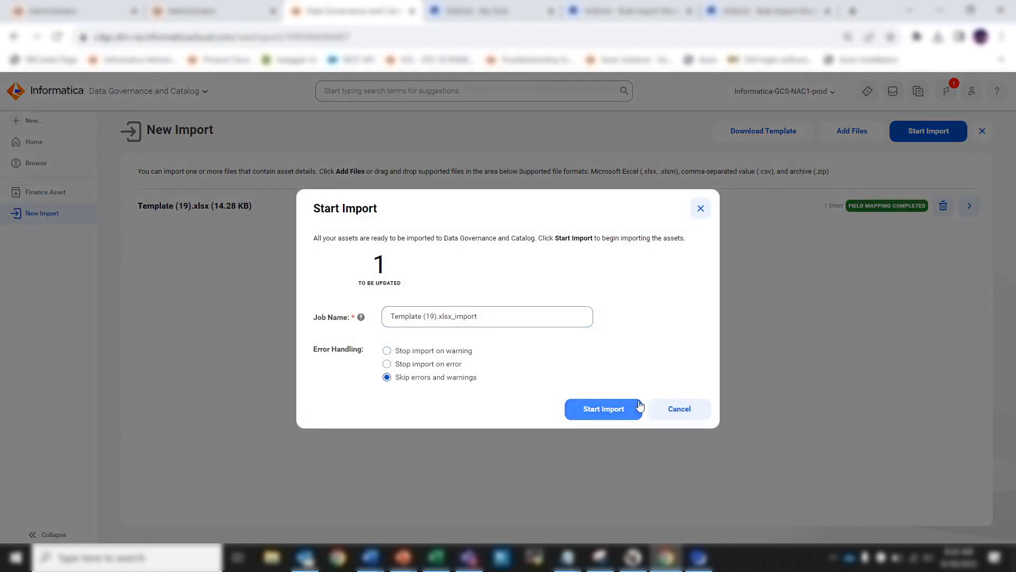
pyautogui.click(625, 409)
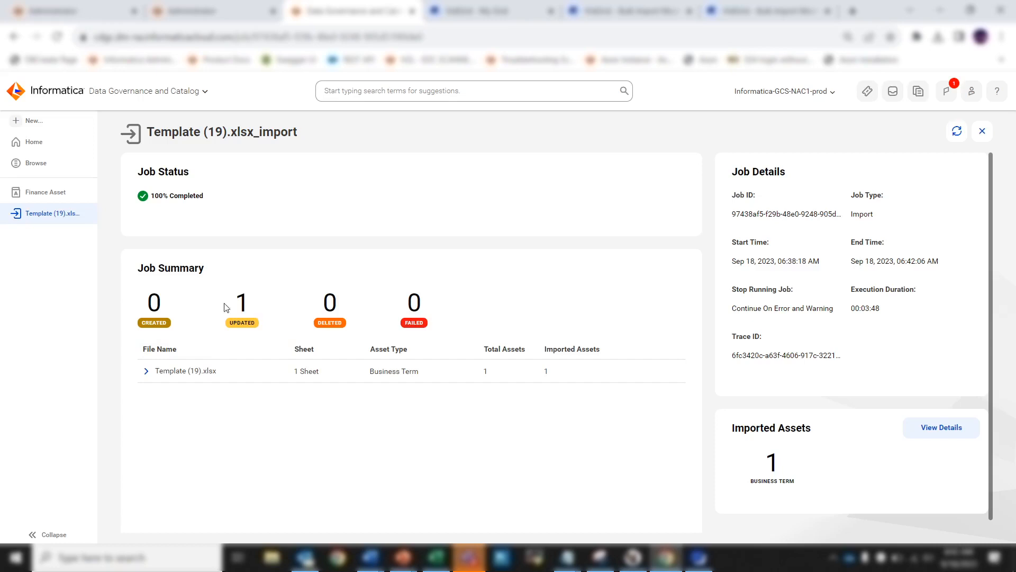
# Reopen the Finance Asset business term and refresh its page to check the imported description
pyautogui.click(72, 192)
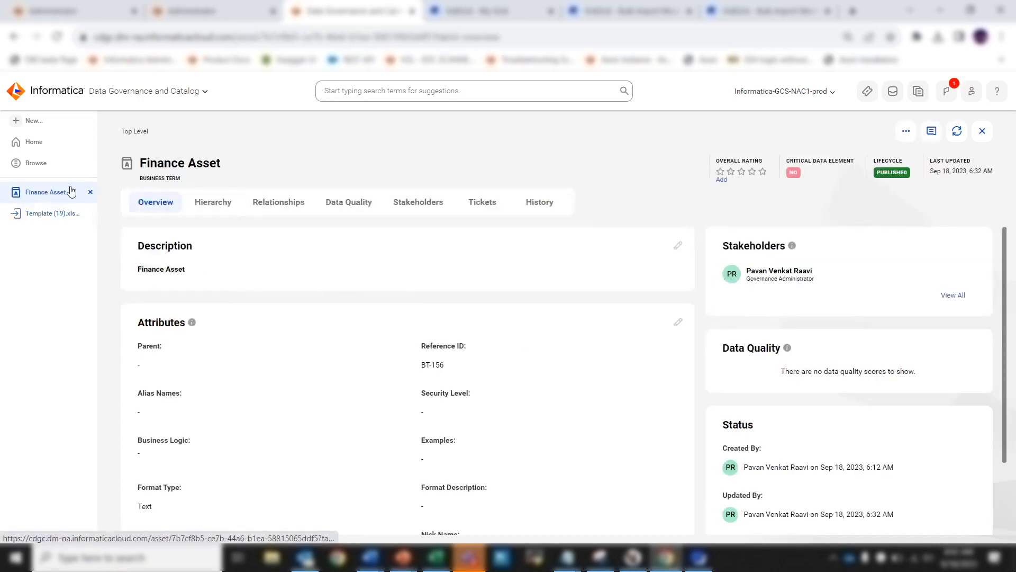
pyautogui.click(956, 133)
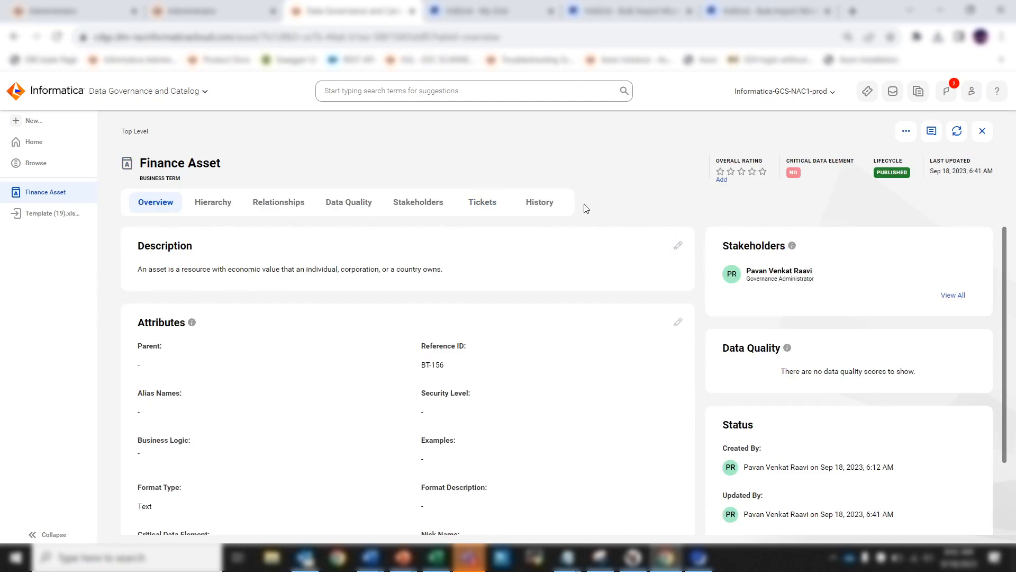
# Check the bulk import notification in the catalog and read the job status in the import email in Outlook
pyautogui.click(943, 94)
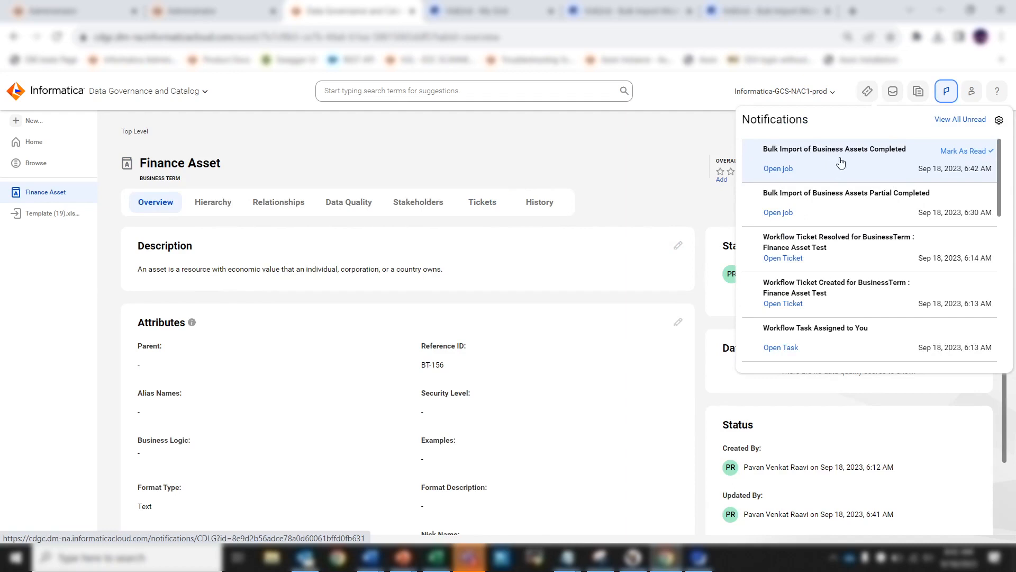
pyautogui.click(666, 157)
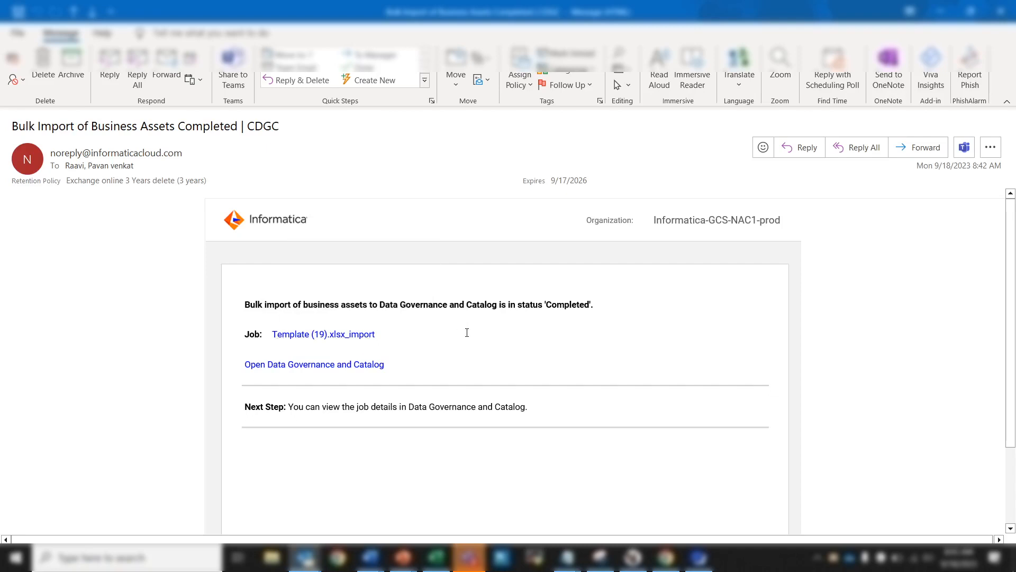
pyautogui.click(559, 304)
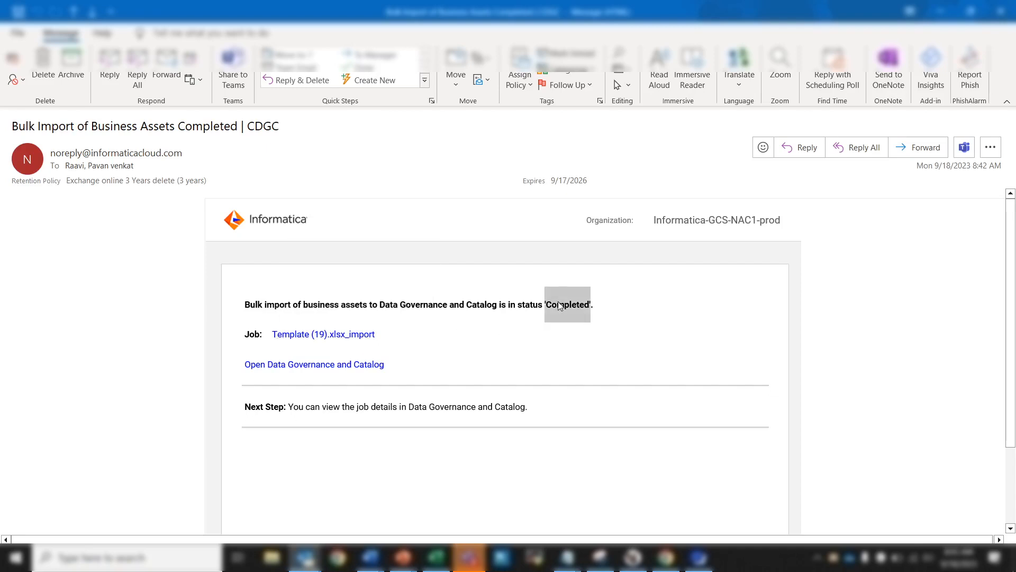